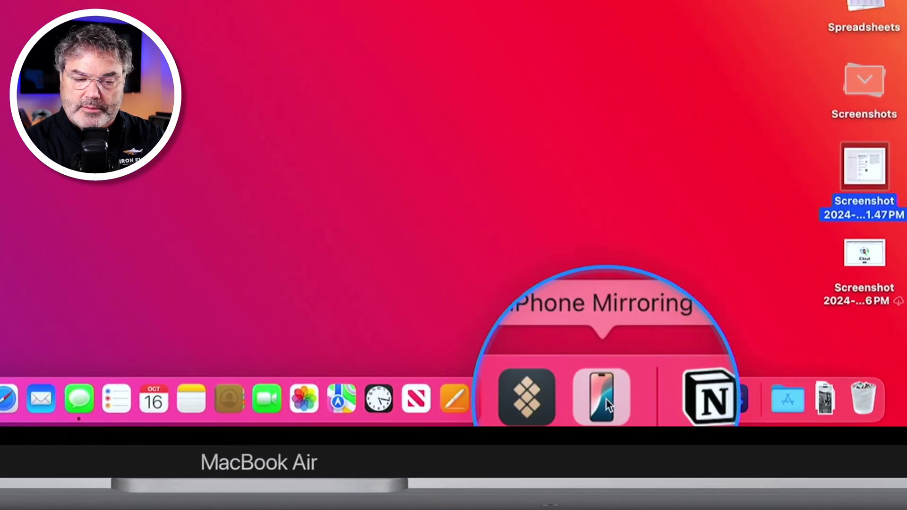
- Browse the Applications folder in a new Finder window, then close it
click(602, 399)
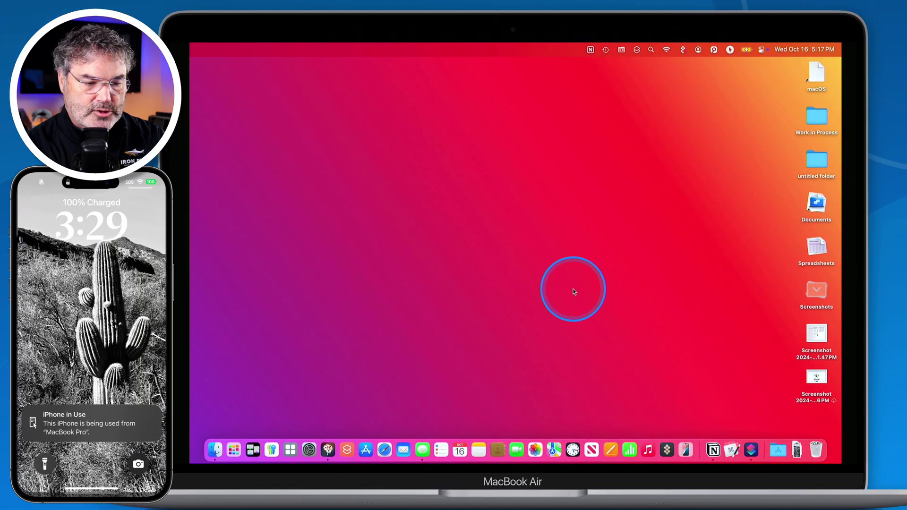
key(super+n)
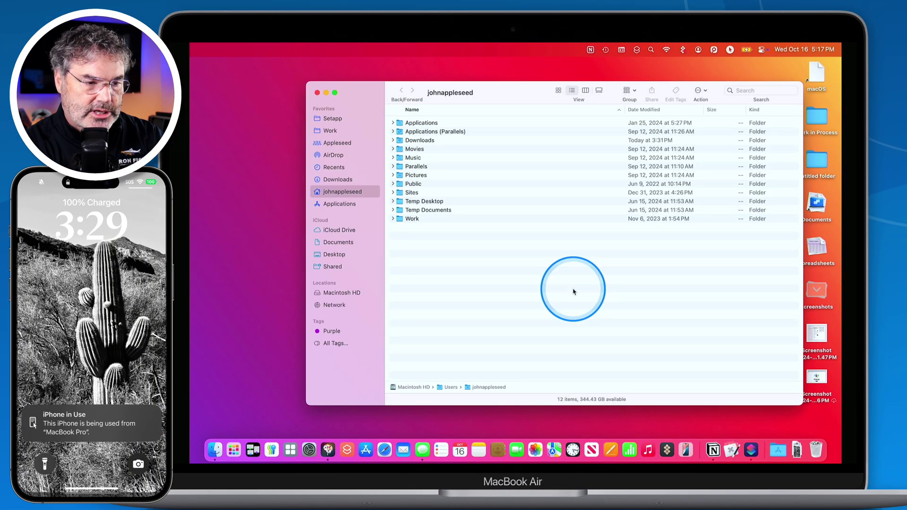
click(340, 203)
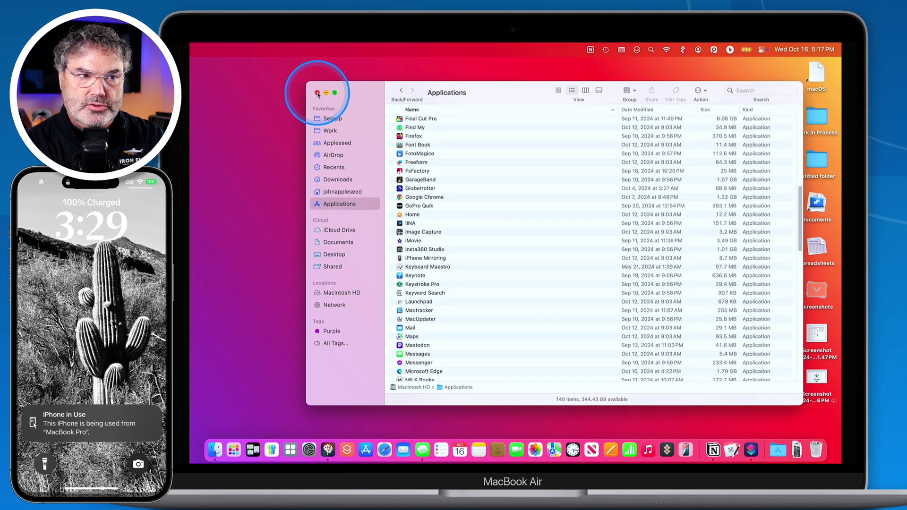
click(318, 93)
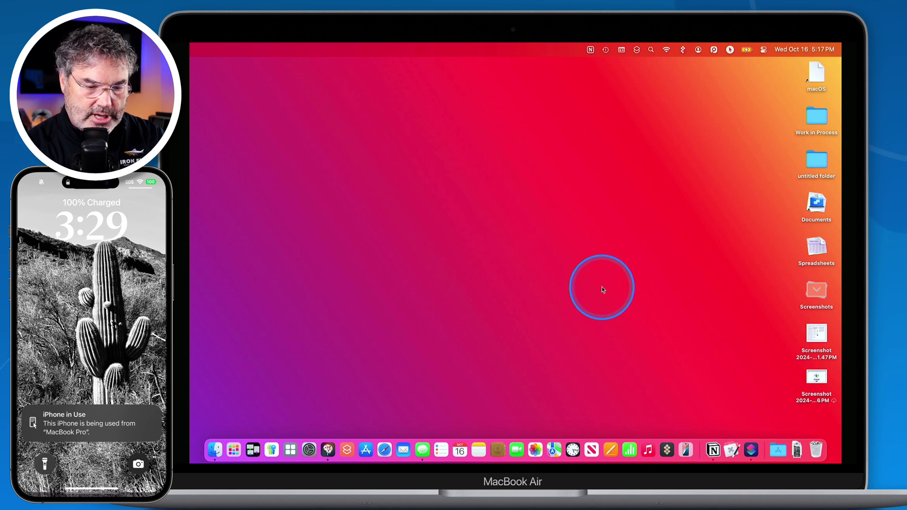
- Launch iPhone Mirroring, centre its window, and swipe between home screen pages
click(686, 449)
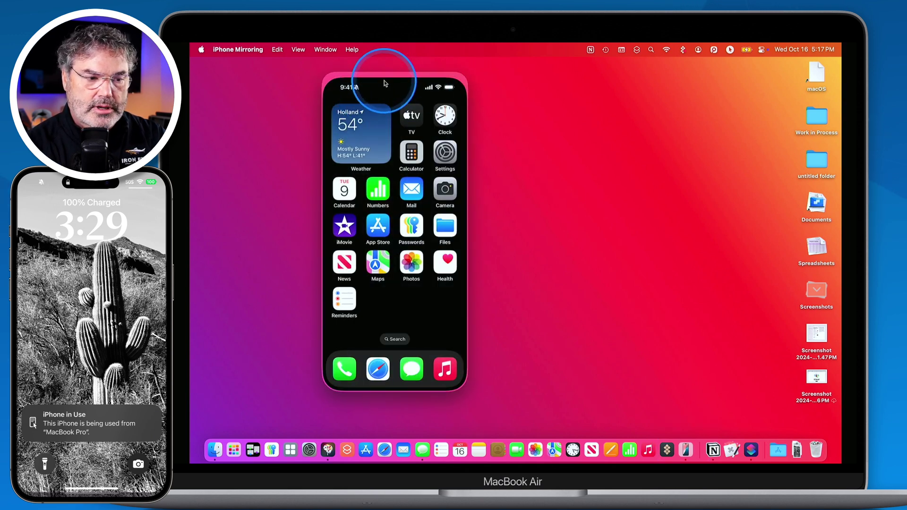
drag(380, 74, 504, 84)
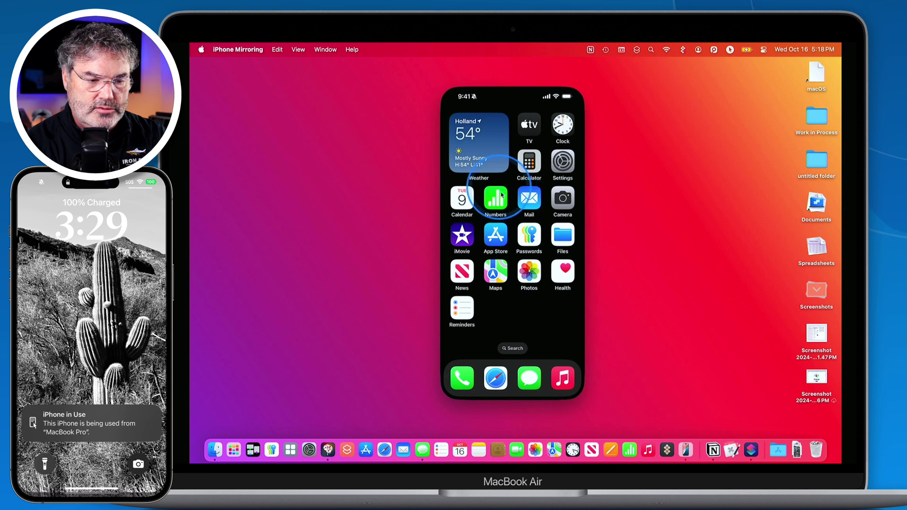
scroll(524, 314, right, 3)
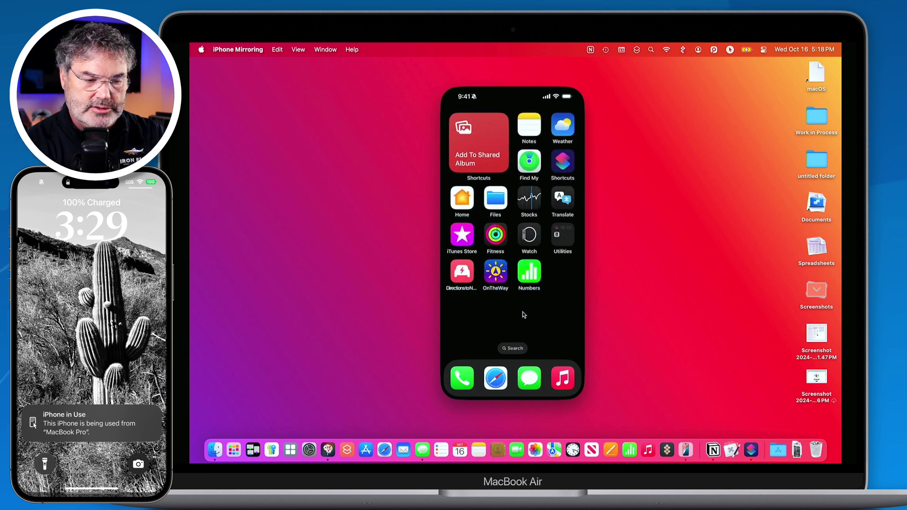
scroll(524, 315, left, 3)
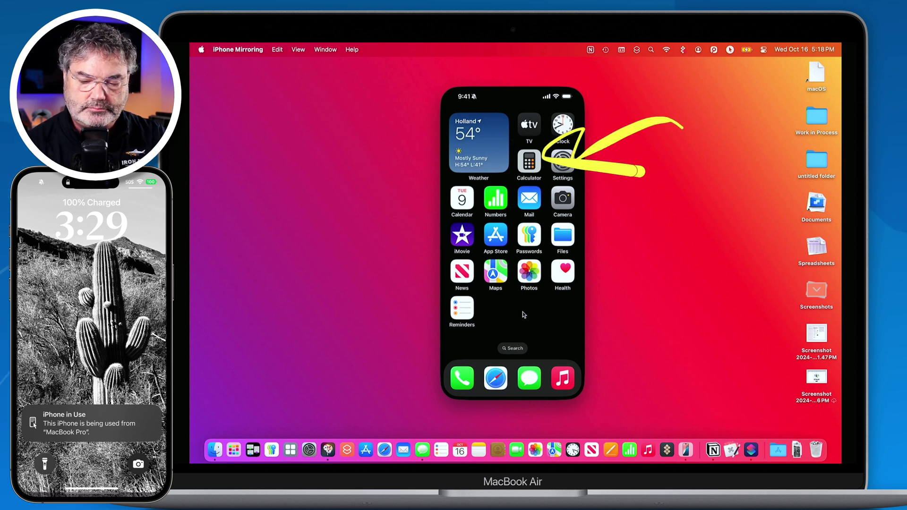
- Open Settings on the mirrored iPhone and show its General page
click(568, 163)
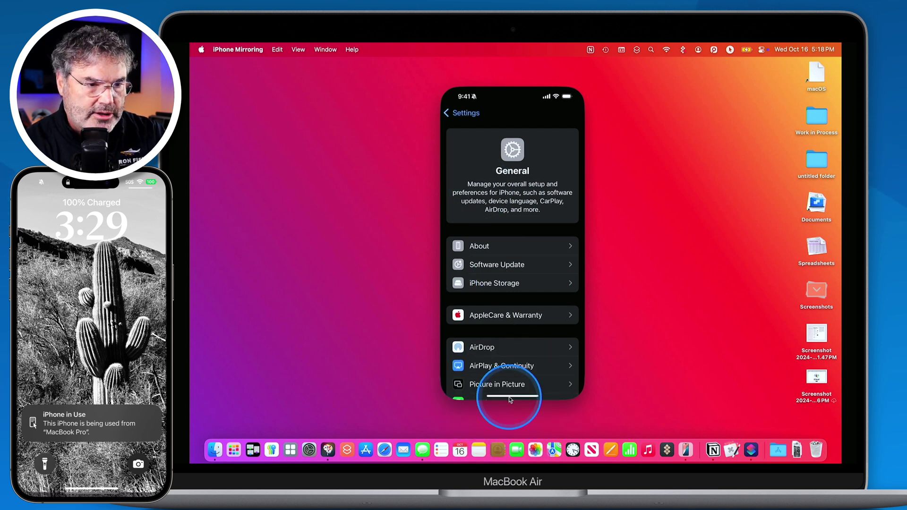
mouse_move(513, 89)
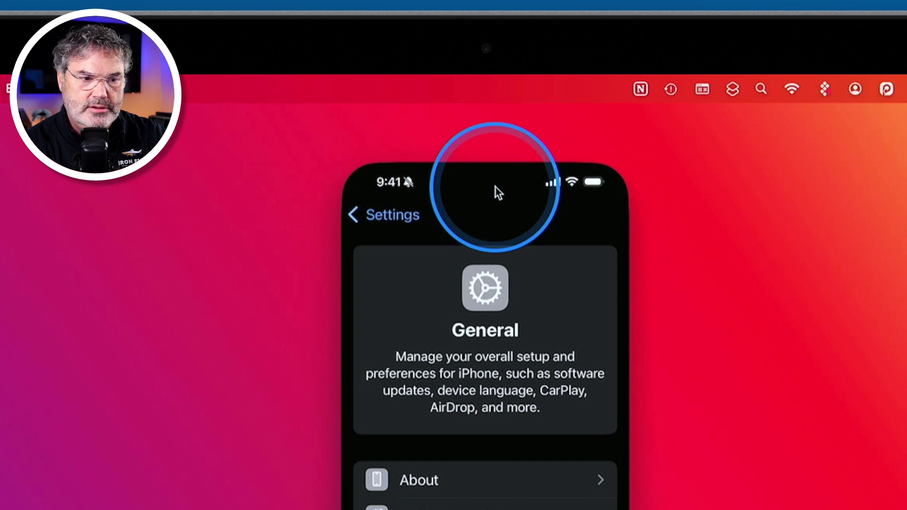
mouse_move(495, 154)
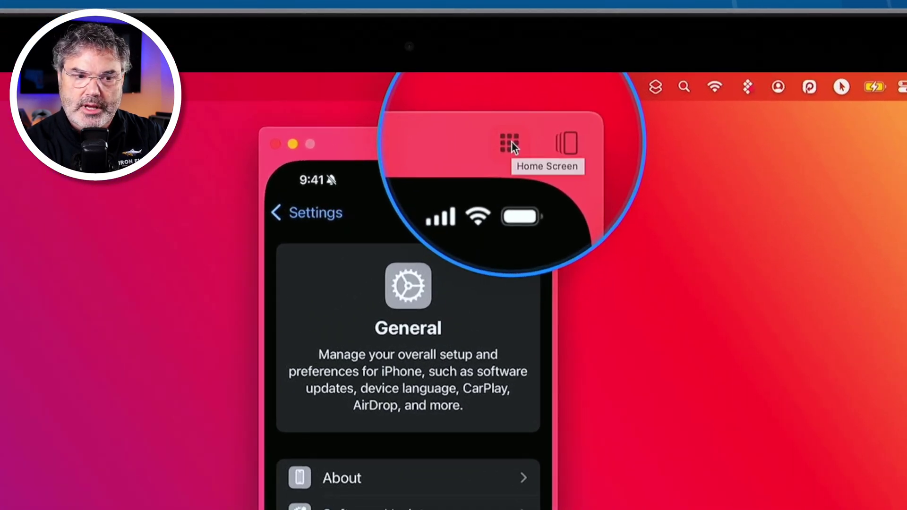
- Return the iPhone to its home screen, show the app switcher, then go home again
click(512, 142)
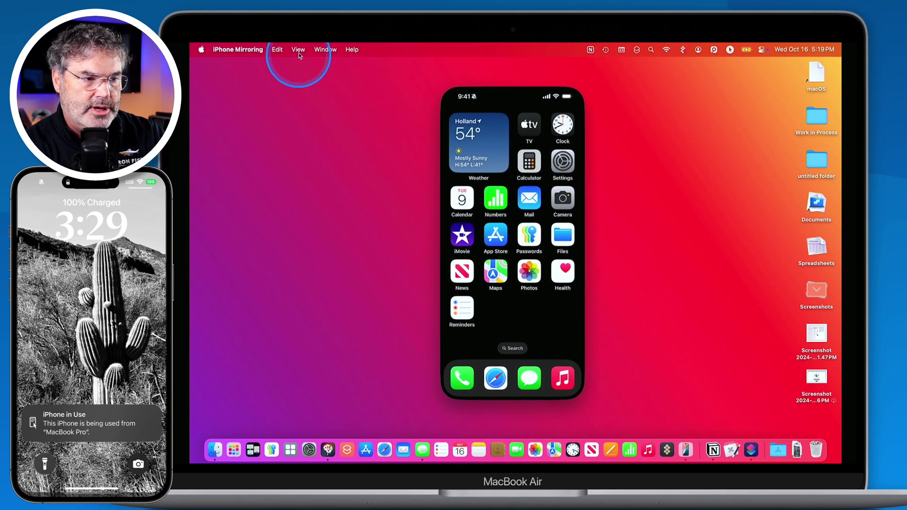
click(296, 50)
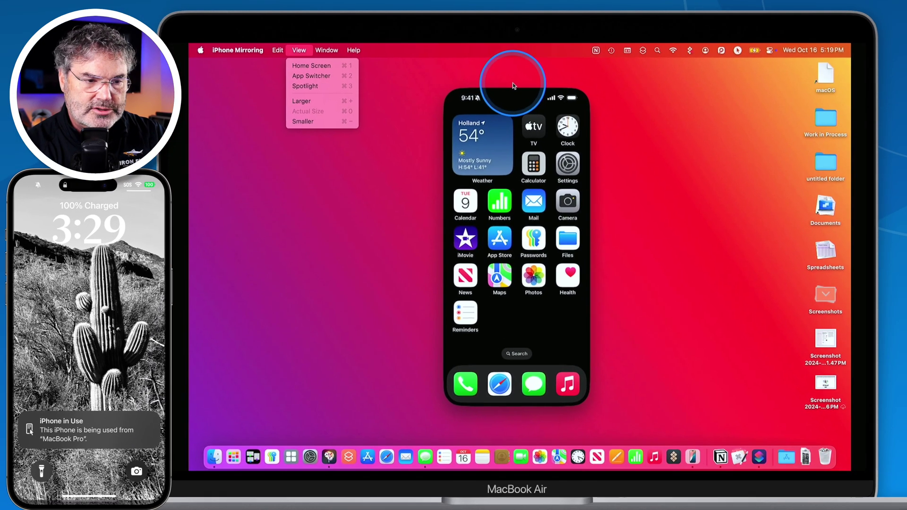
click(509, 93)
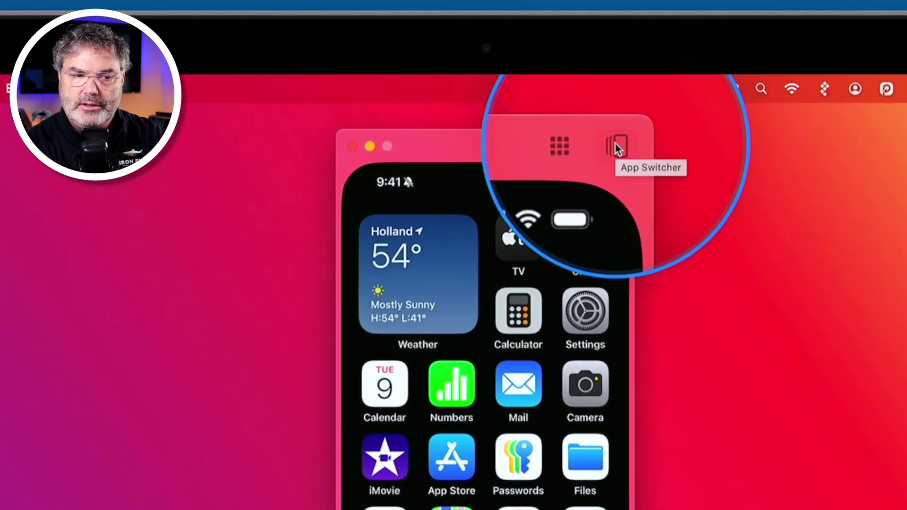
click(617, 147)
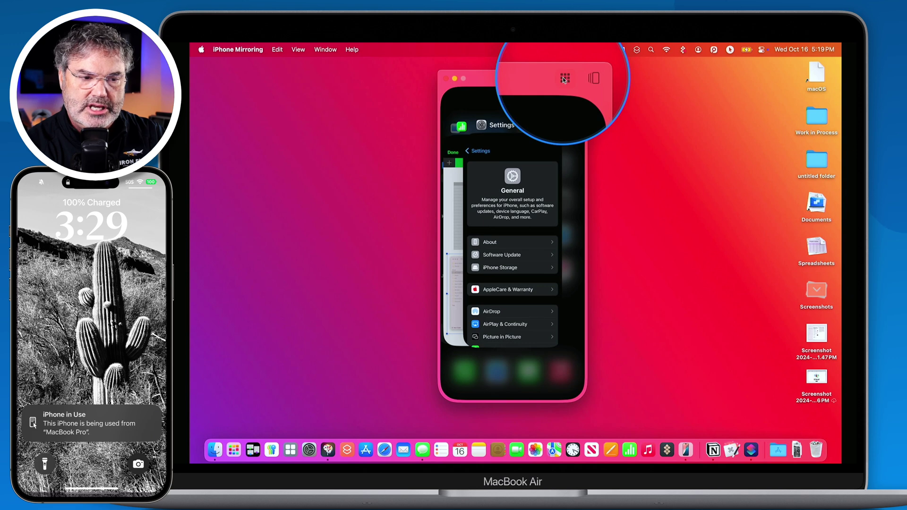
click(564, 79)
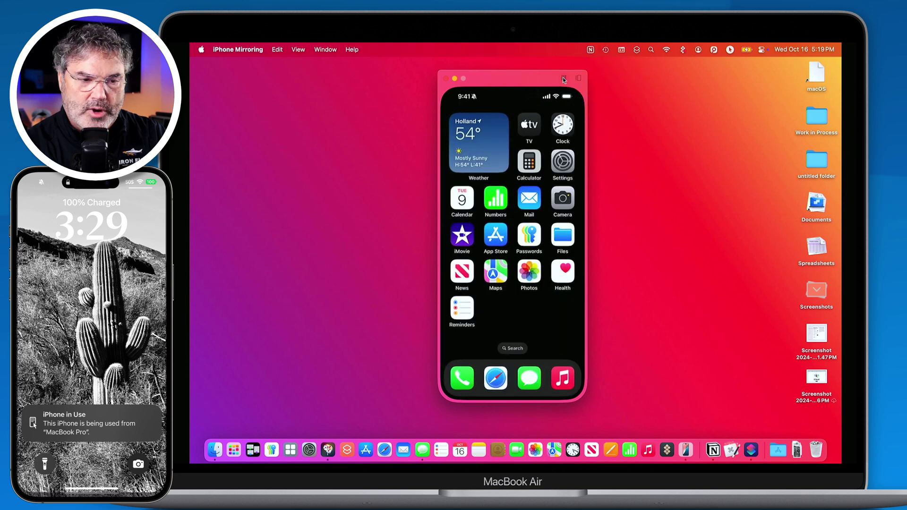
click(298, 49)
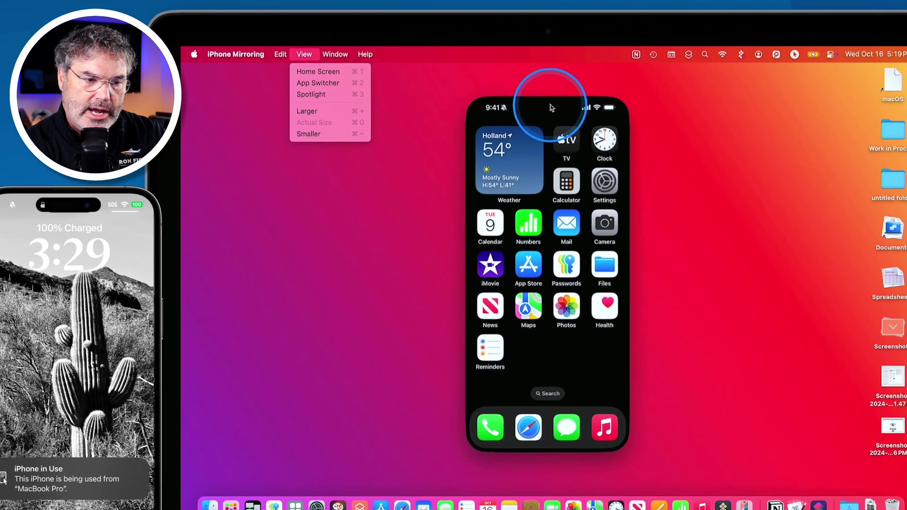
- Enlarge the mirrored window with View > Larger, then restore it with Actual Size
click(552, 107)
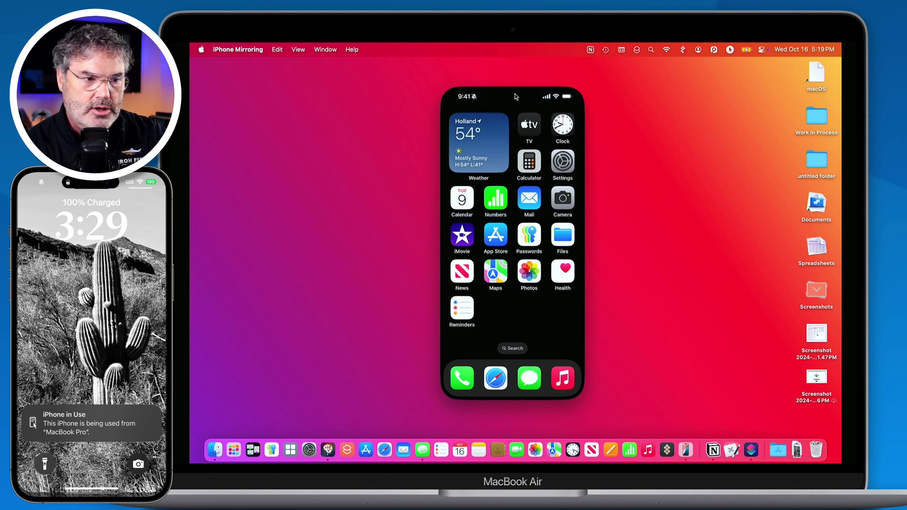
click(299, 51)
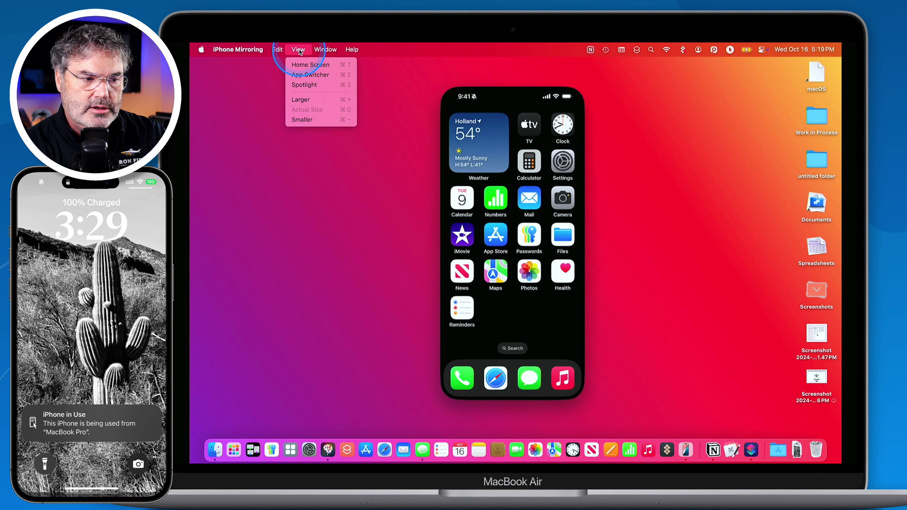
click(299, 101)
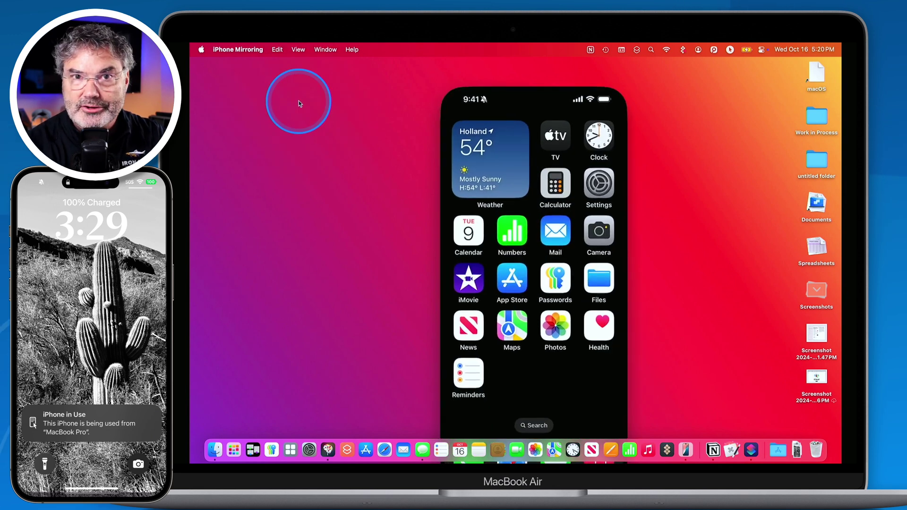
click(300, 52)
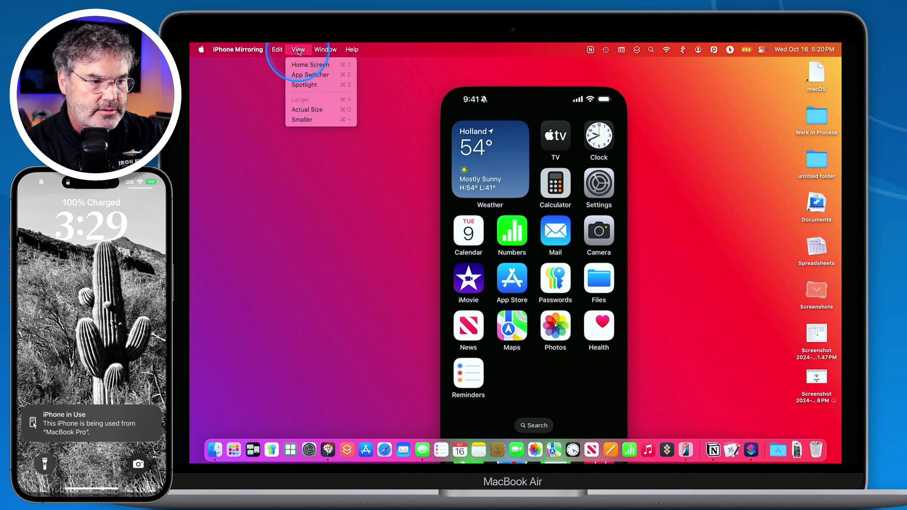
click(305, 113)
- Shrink the window with View > Smaller, enlarge it again, and raise it higher
click(298, 50)
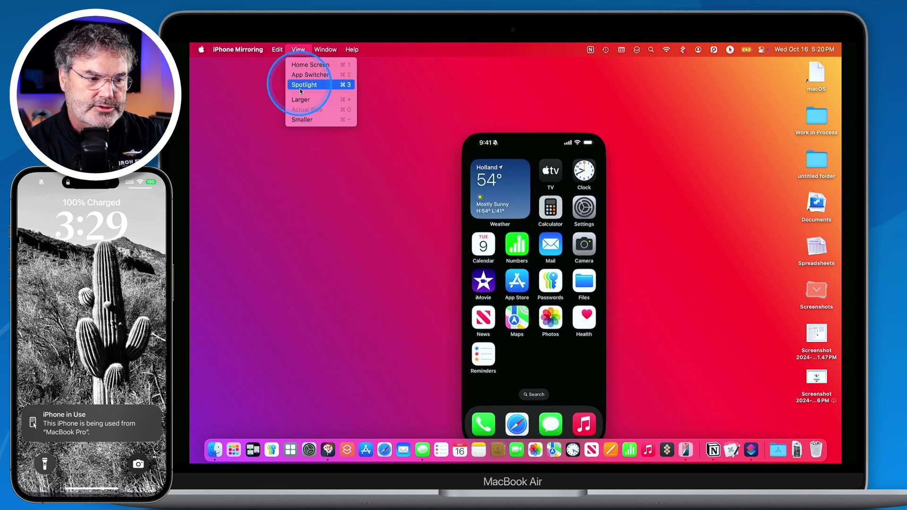
click(300, 121)
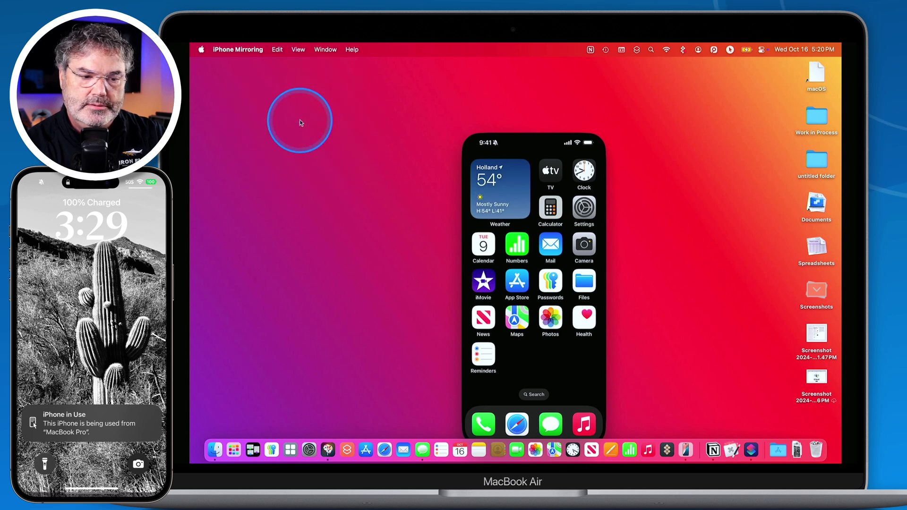
click(302, 51)
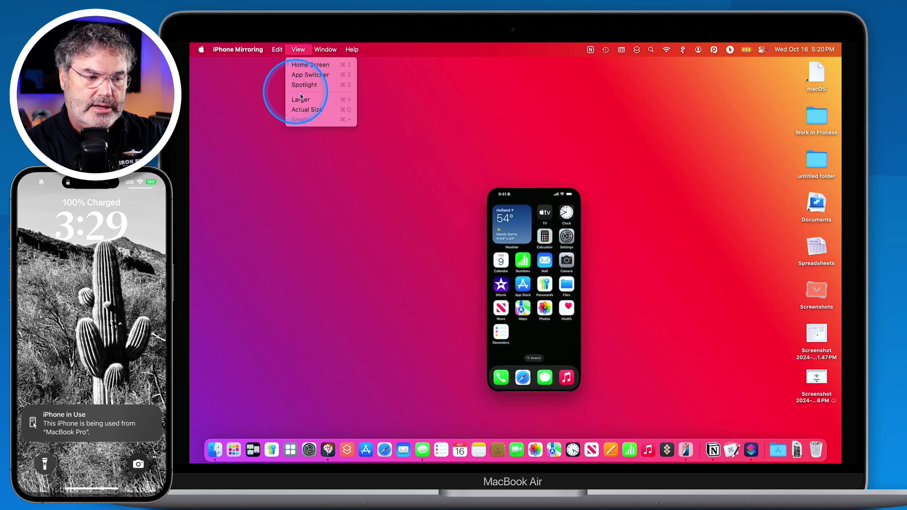
click(339, 107)
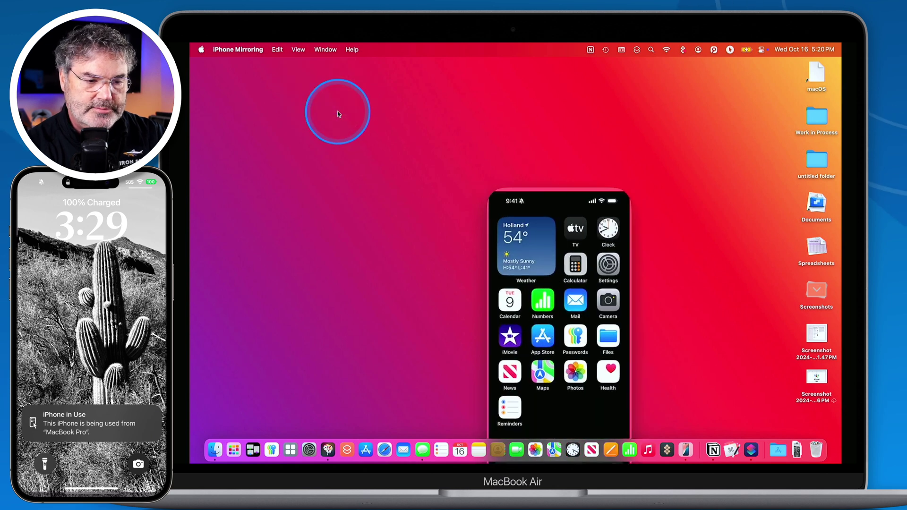
drag(538, 173, 490, 78)
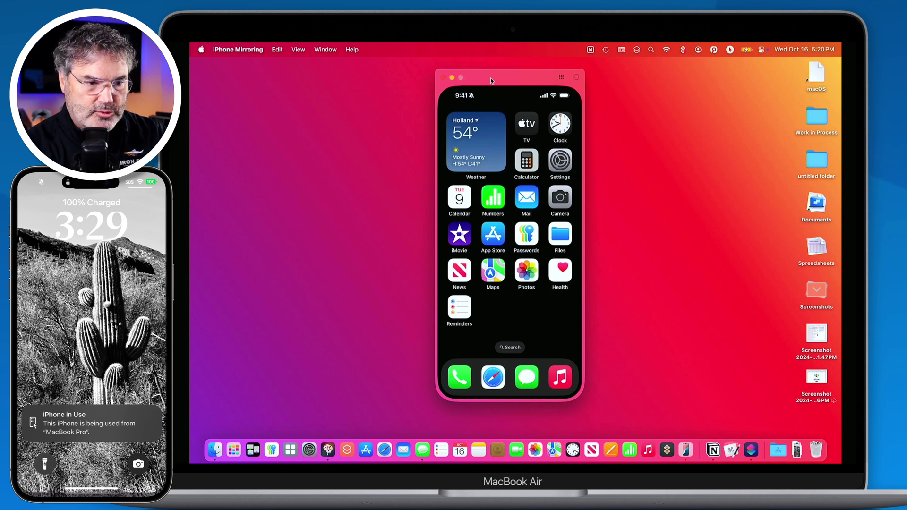
- Drag the mirrored iPhone window to the left side of the desktop
click(490, 78)
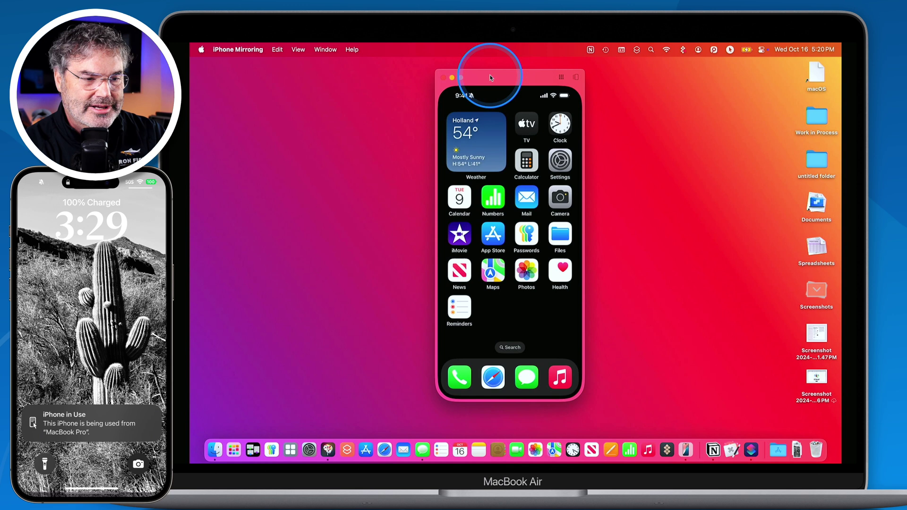
drag(491, 78, 259, 70)
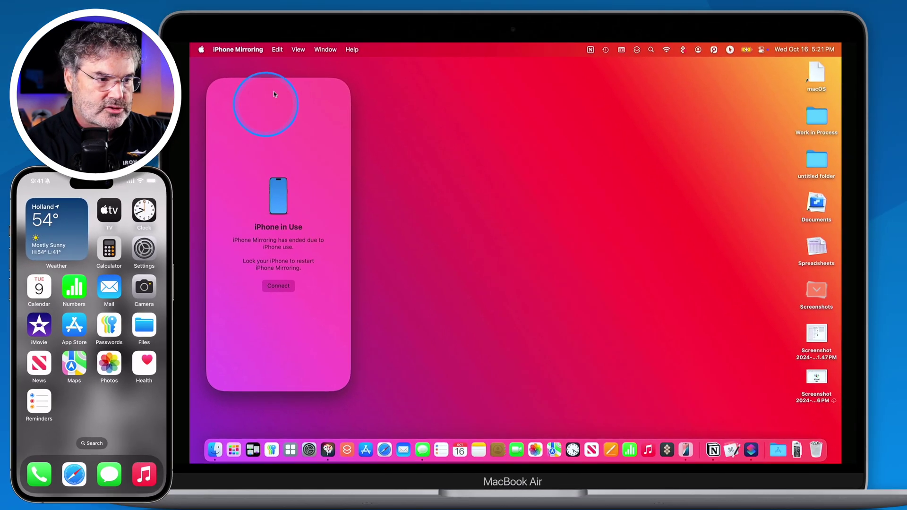
- Move the window back to the desktop centre and reconnect via Connect
drag(271, 68, 519, 81)
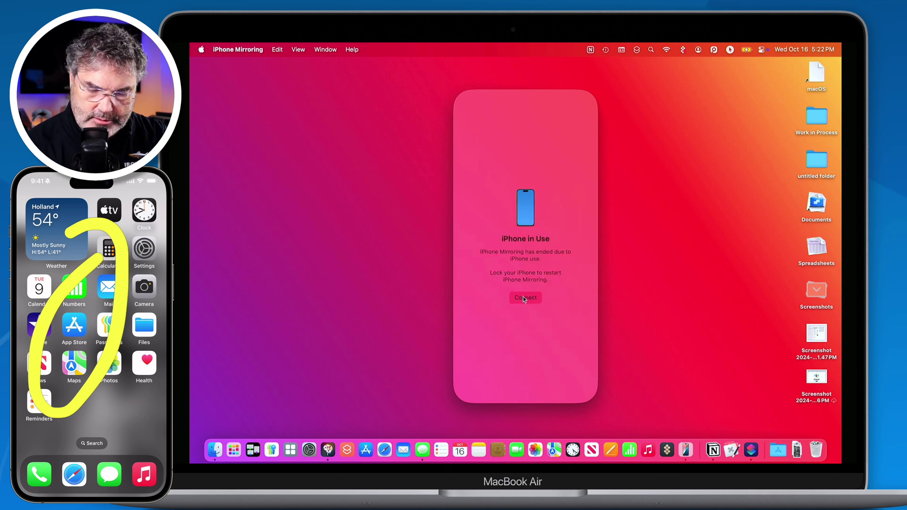
click(525, 298)
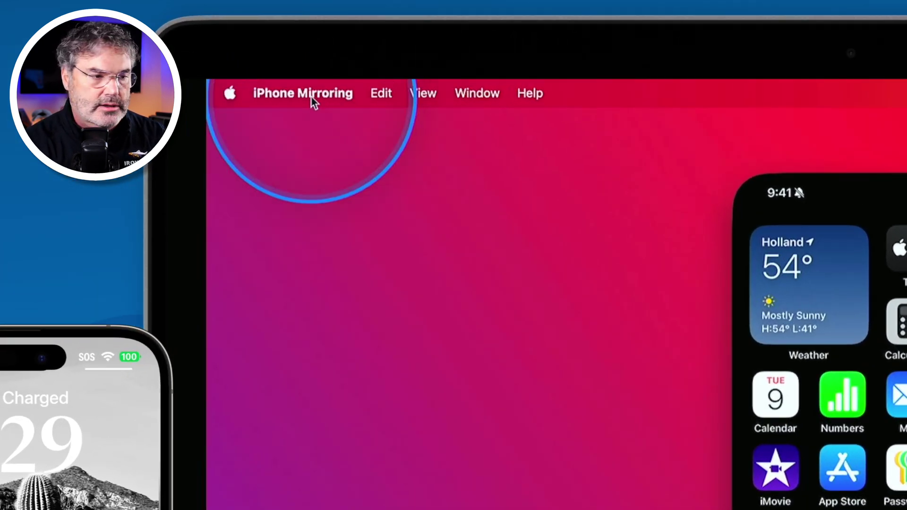
click(311, 96)
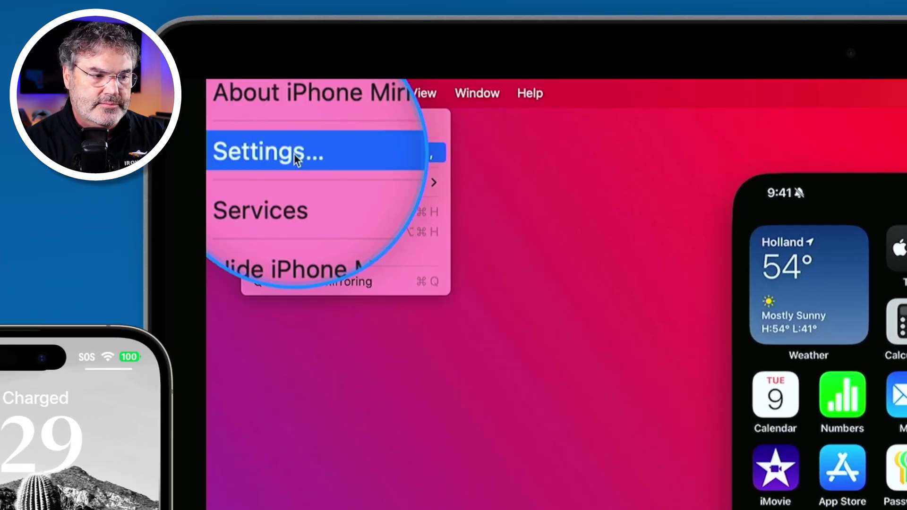
click(294, 154)
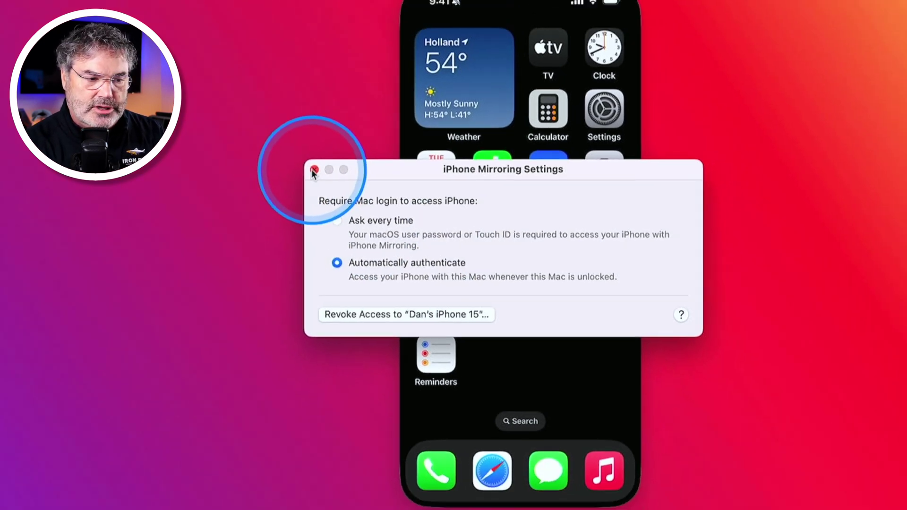
click(314, 170)
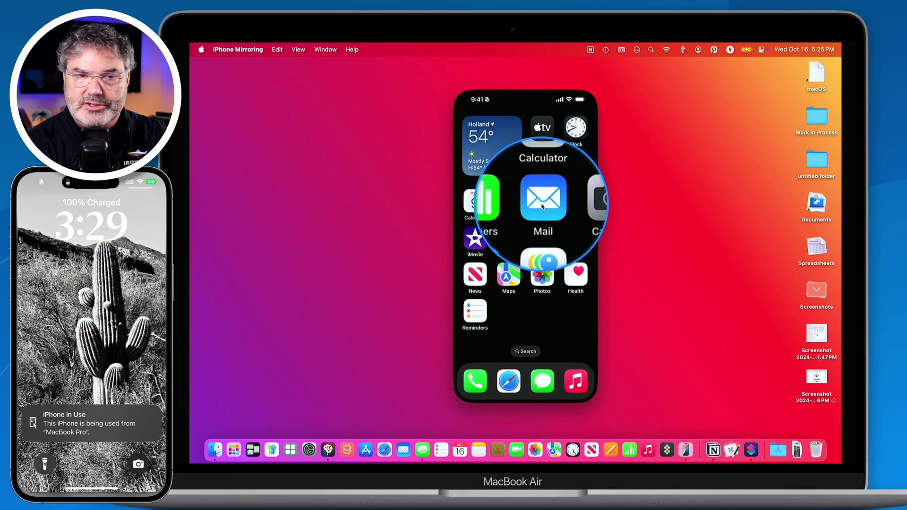
- Open Mail, compose a new message, and drop the desktop Screenshot file into its body
click(542, 207)
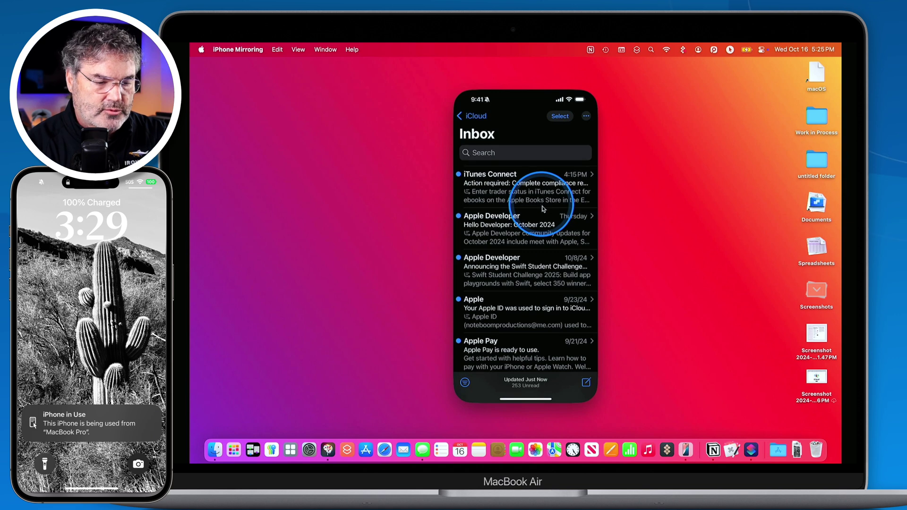
click(586, 384)
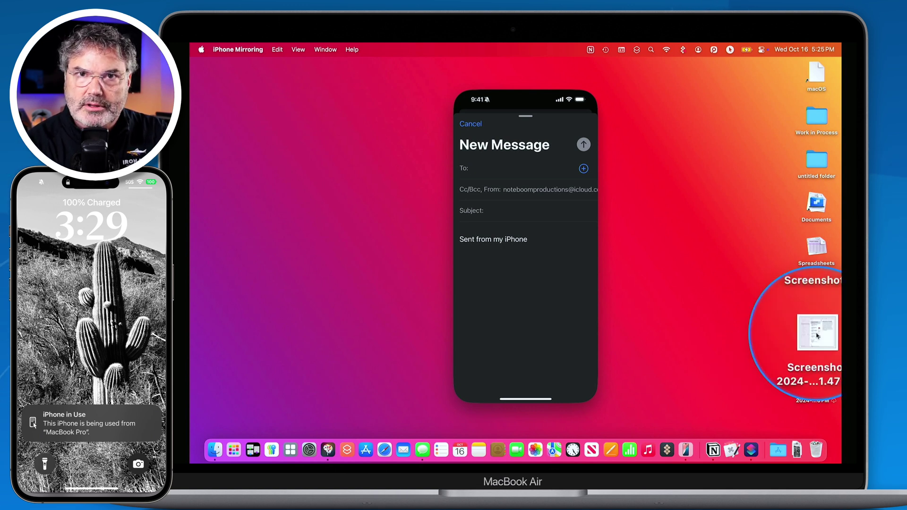
drag(817, 334, 519, 305)
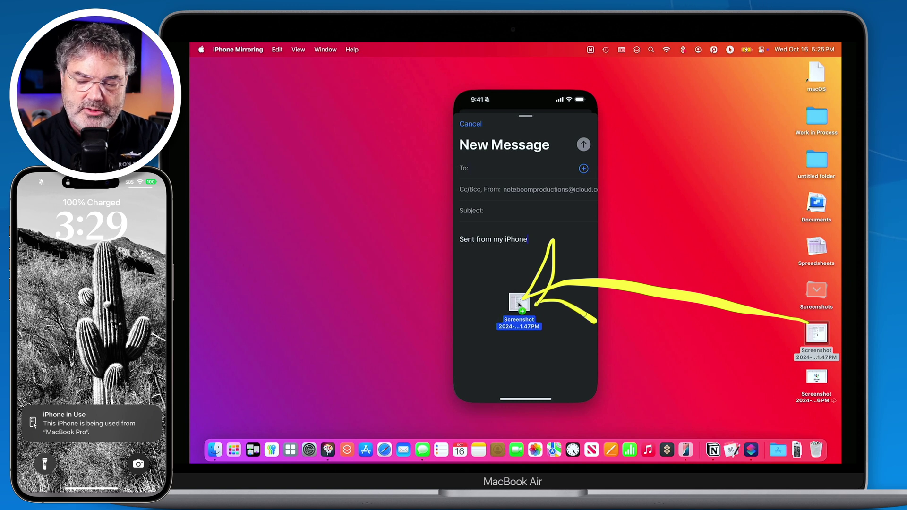
drag(519, 305, 519, 305)
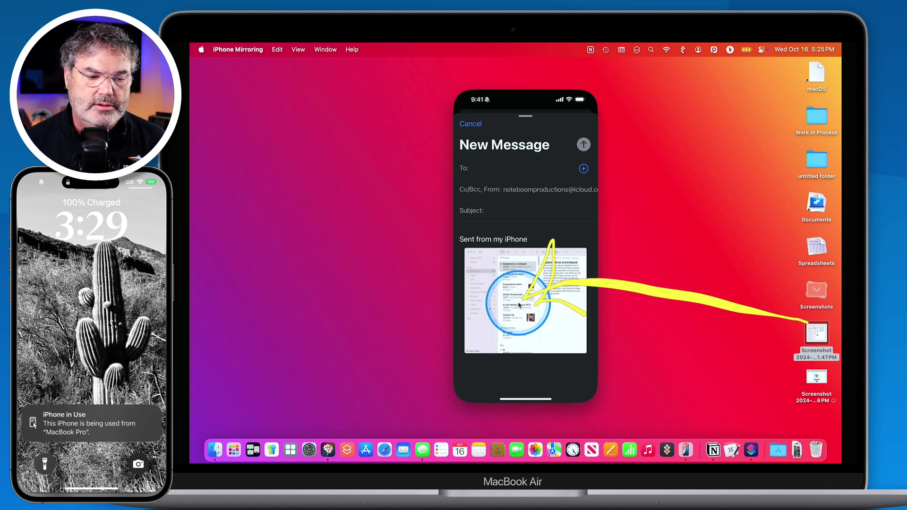